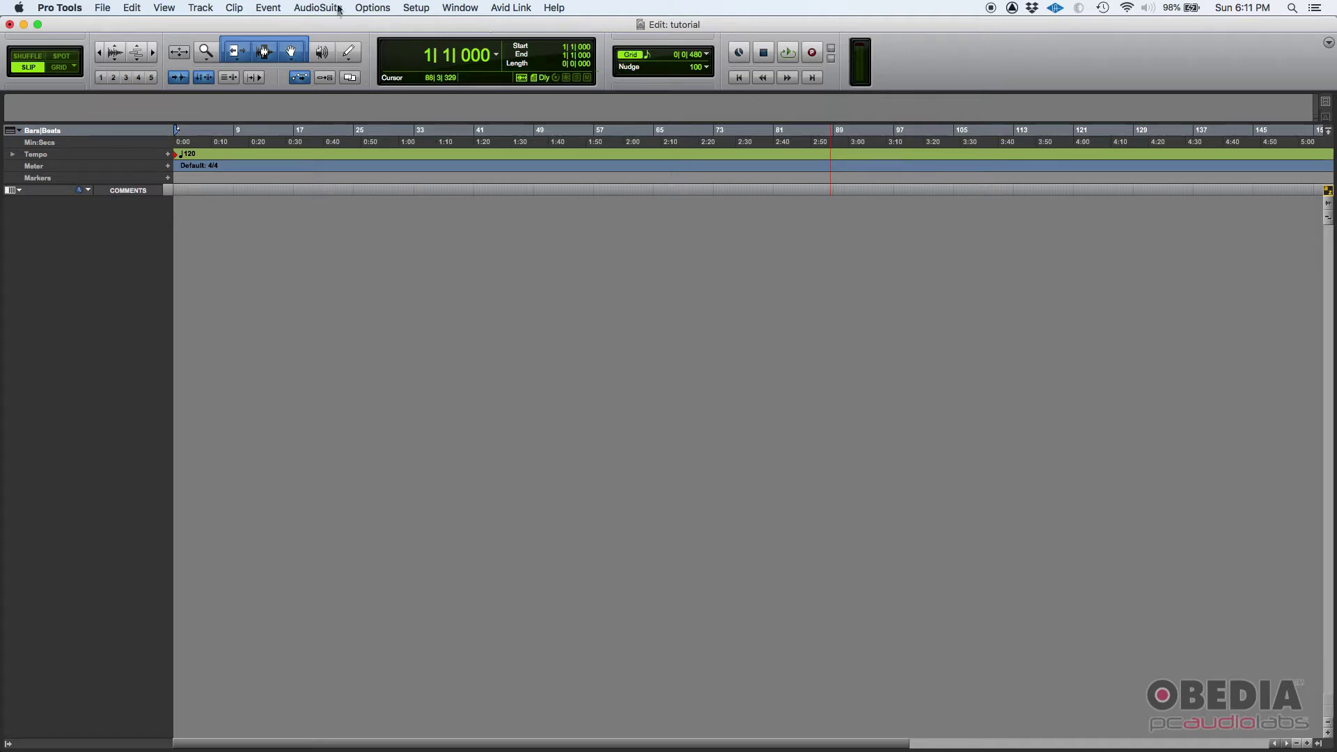
Step: Create one stereo Instrument Track, replacing the default name Inst with Piano
{"action": "left_click", "coordinate": [200, 8]}
{"action": "left_click", "coordinate": [236, 27]}
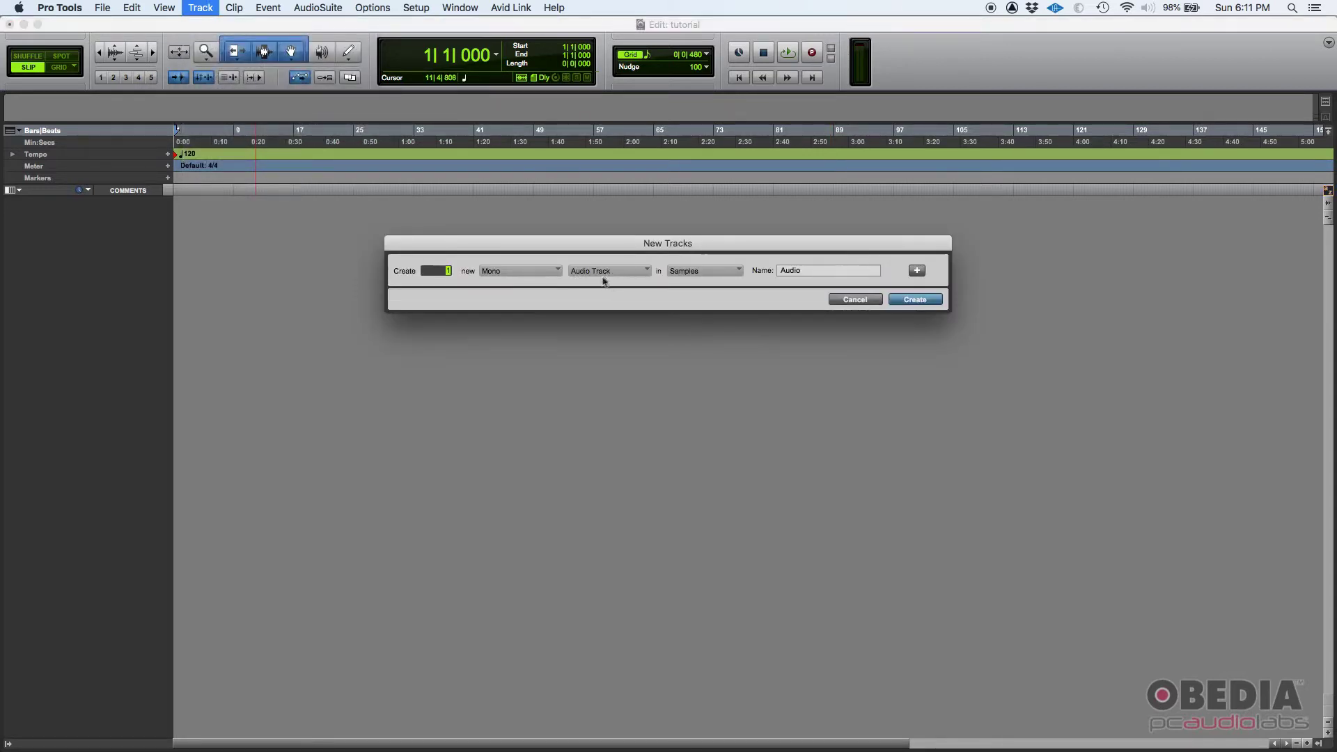
{"action": "left_click", "coordinate": [615, 272]}
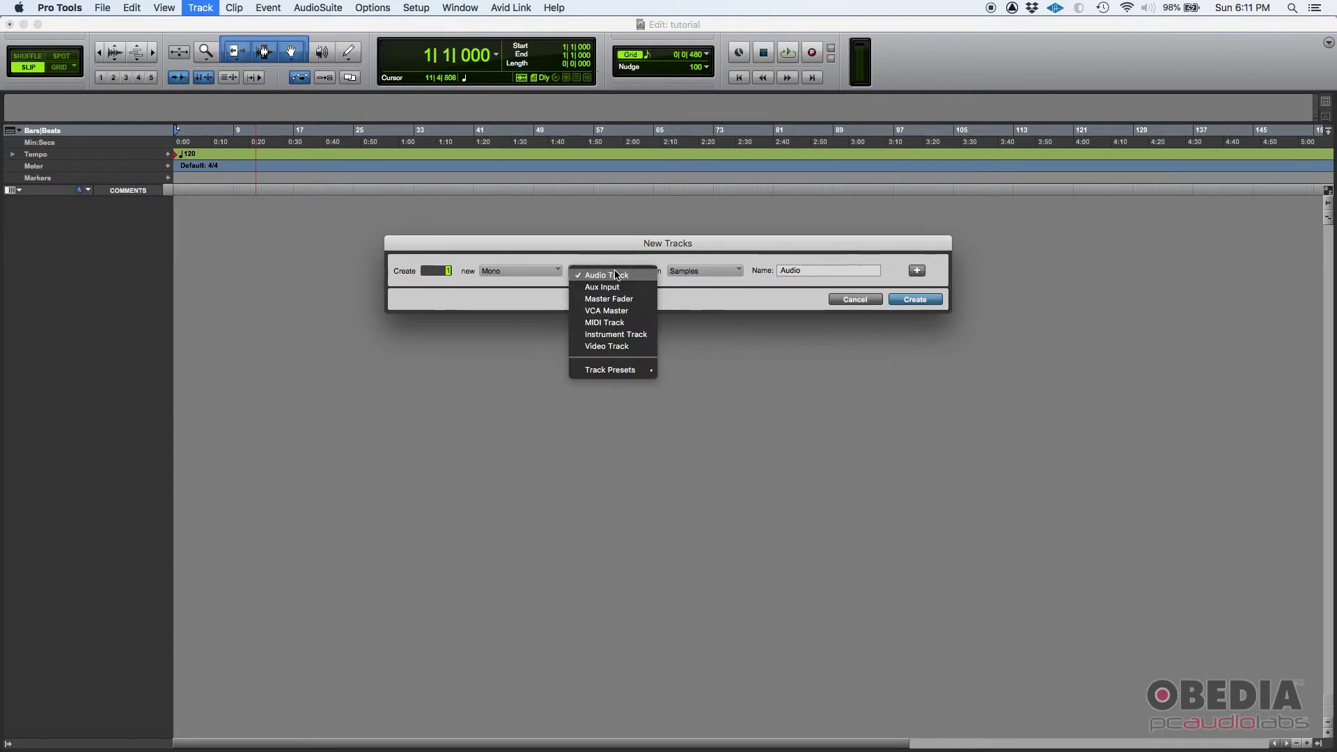
{"action": "left_click", "coordinate": [618, 335]}
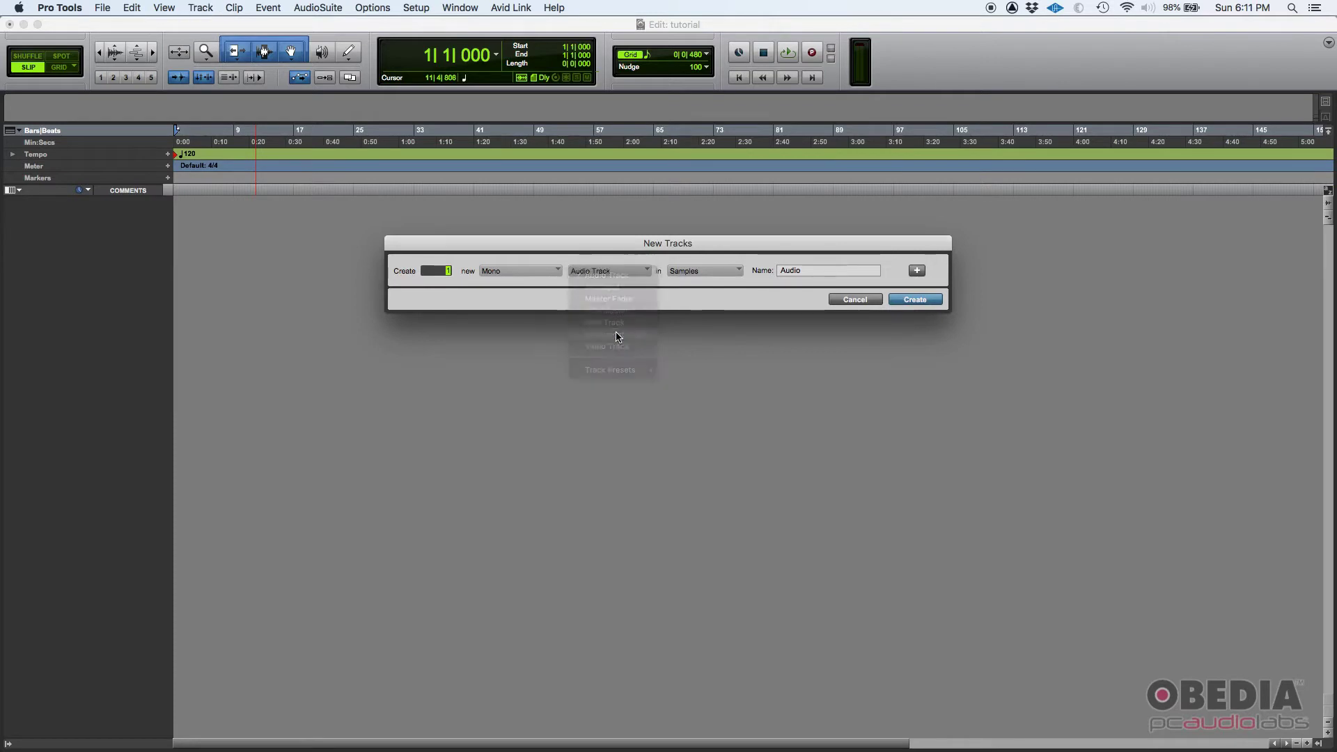
{"action": "left_click", "coordinate": [527, 270]}
{"action": "left_click", "coordinate": [519, 288]}
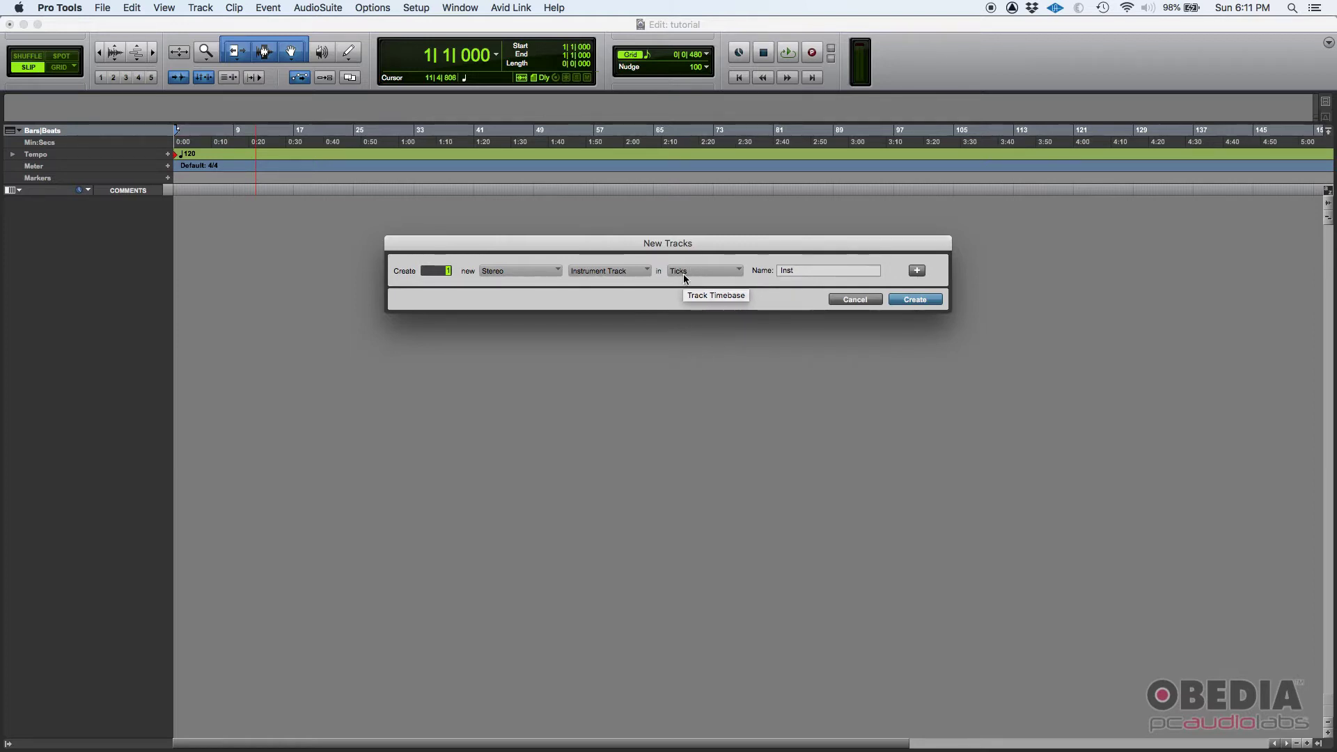
{"action": "left_click", "coordinate": [808, 272]}
{"action": "key", "text": "BackSpace"}
{"action": "key", "text": "BackSpace"}
{"action": "key", "text": "BackSpace"}
{"action": "key", "text": "BackSpace"}
{"action": "type", "text": "Piano"}
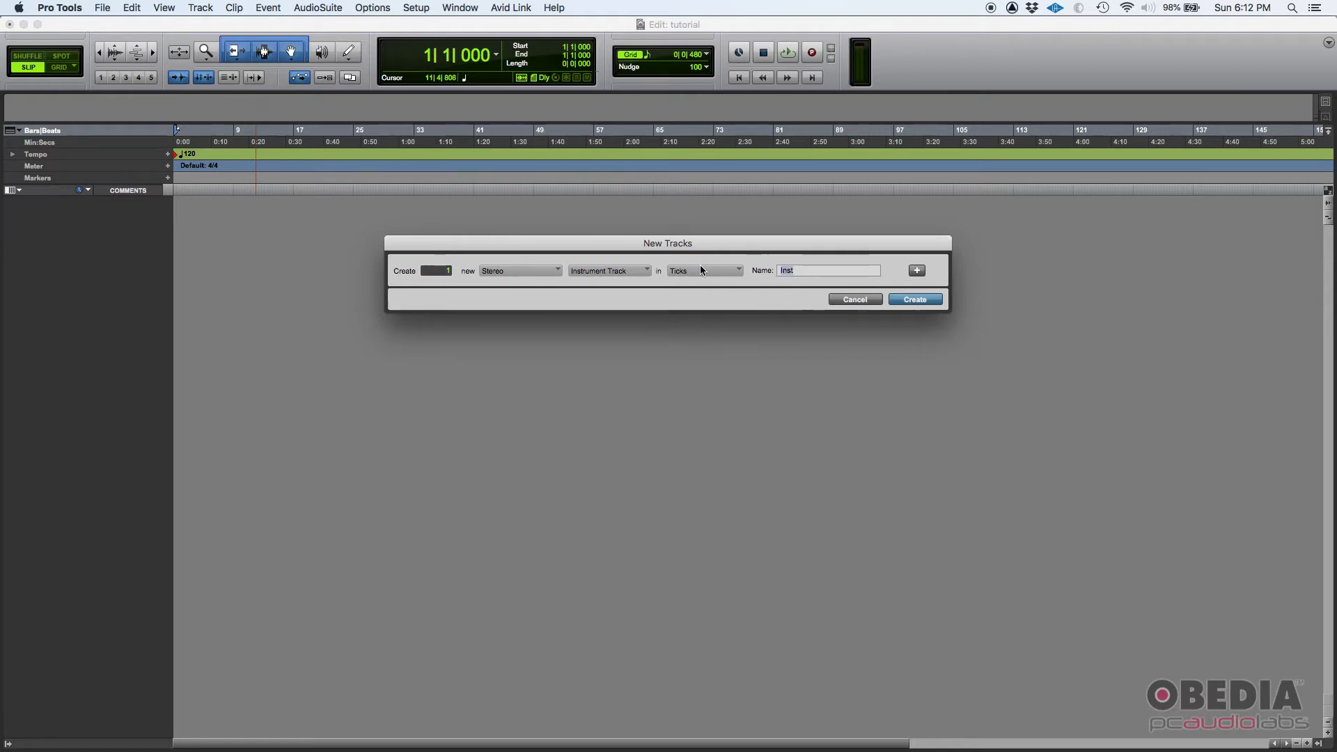
{"action": "left_click", "coordinate": [926, 301]}
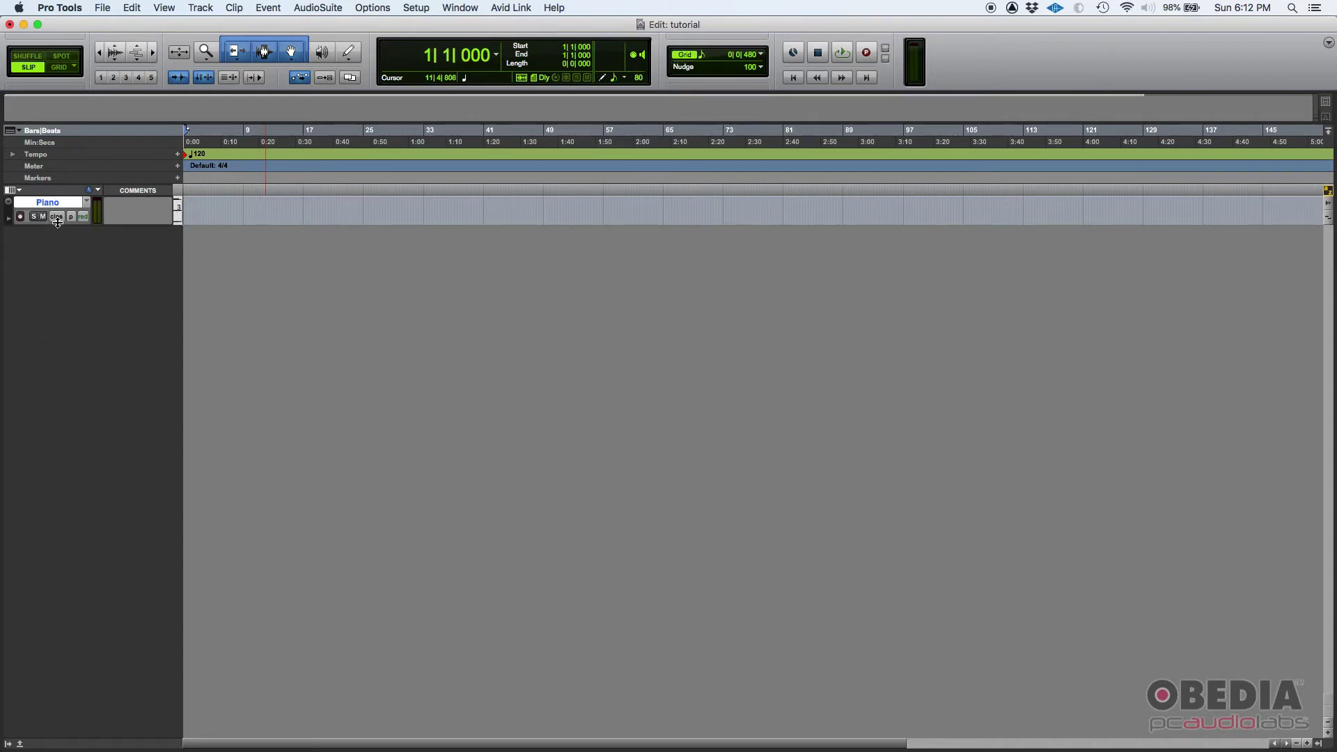
Step: Enlarge the Piano track's height so its keyboard lane and controls show
{"action": "left_click_drag", "start_coordinate": [71, 225], "coordinate": [82, 391]}
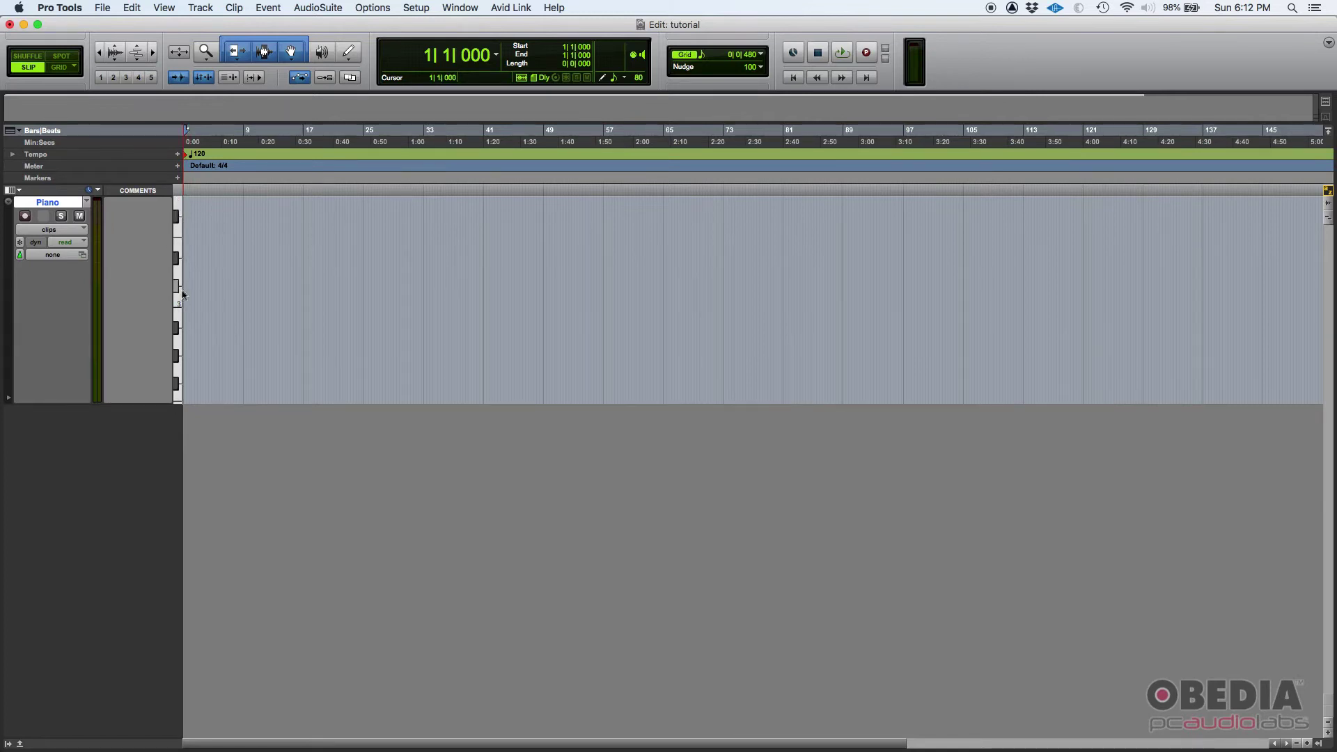
{"action": "left_click", "coordinate": [458, 9]}
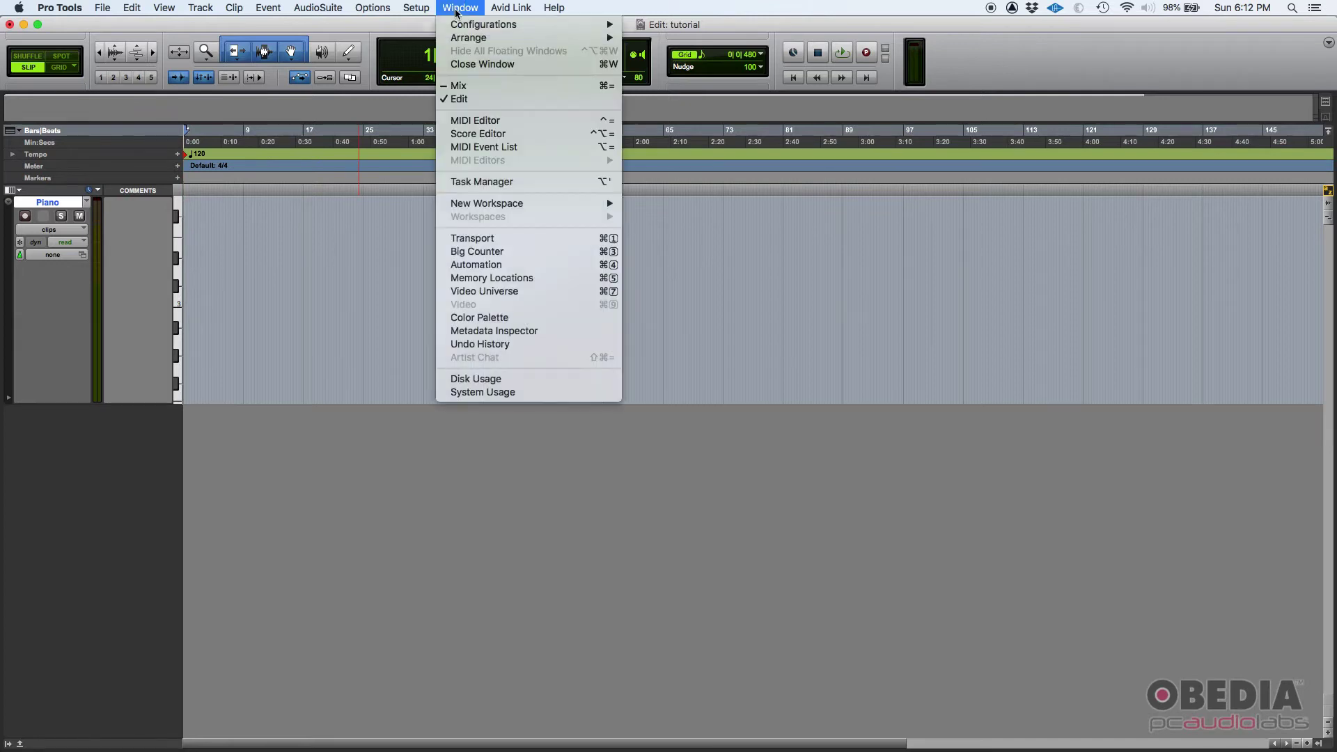
{"action": "left_click", "coordinate": [459, 87]}
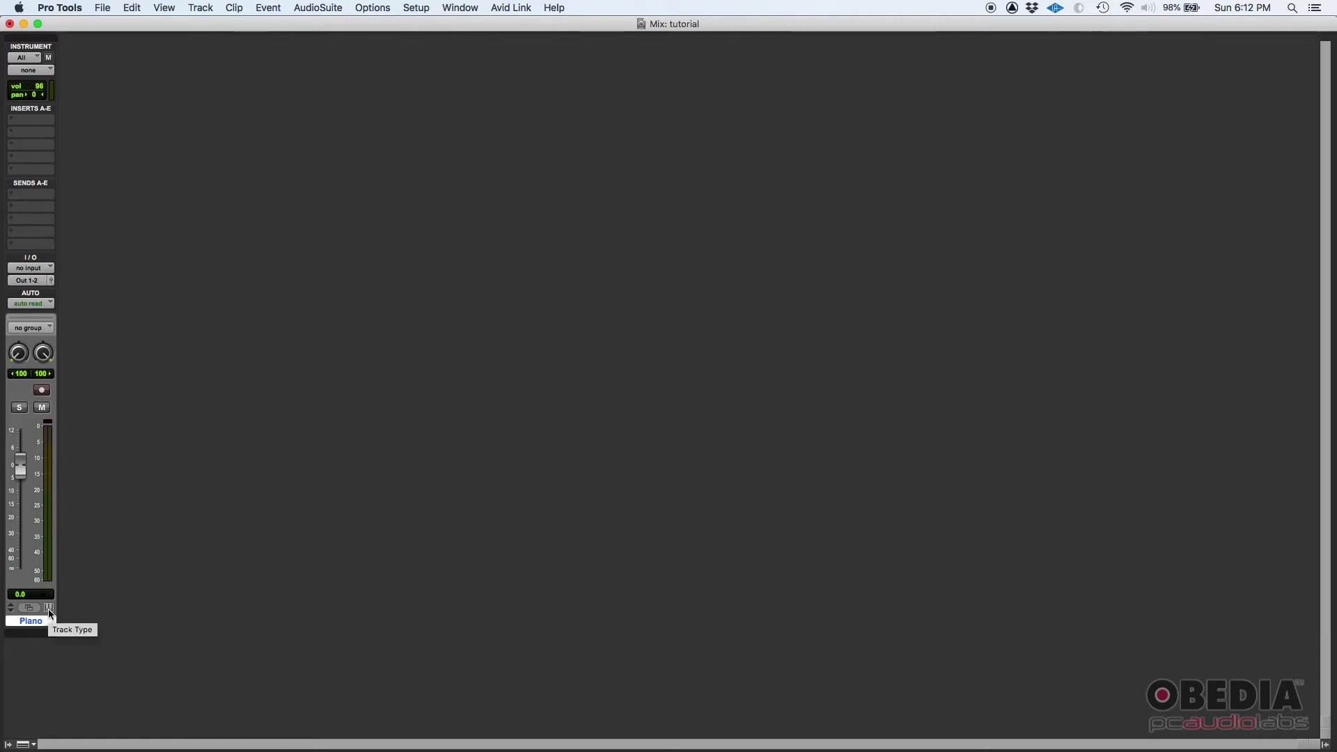
{"action": "key", "text": "super+equal"}
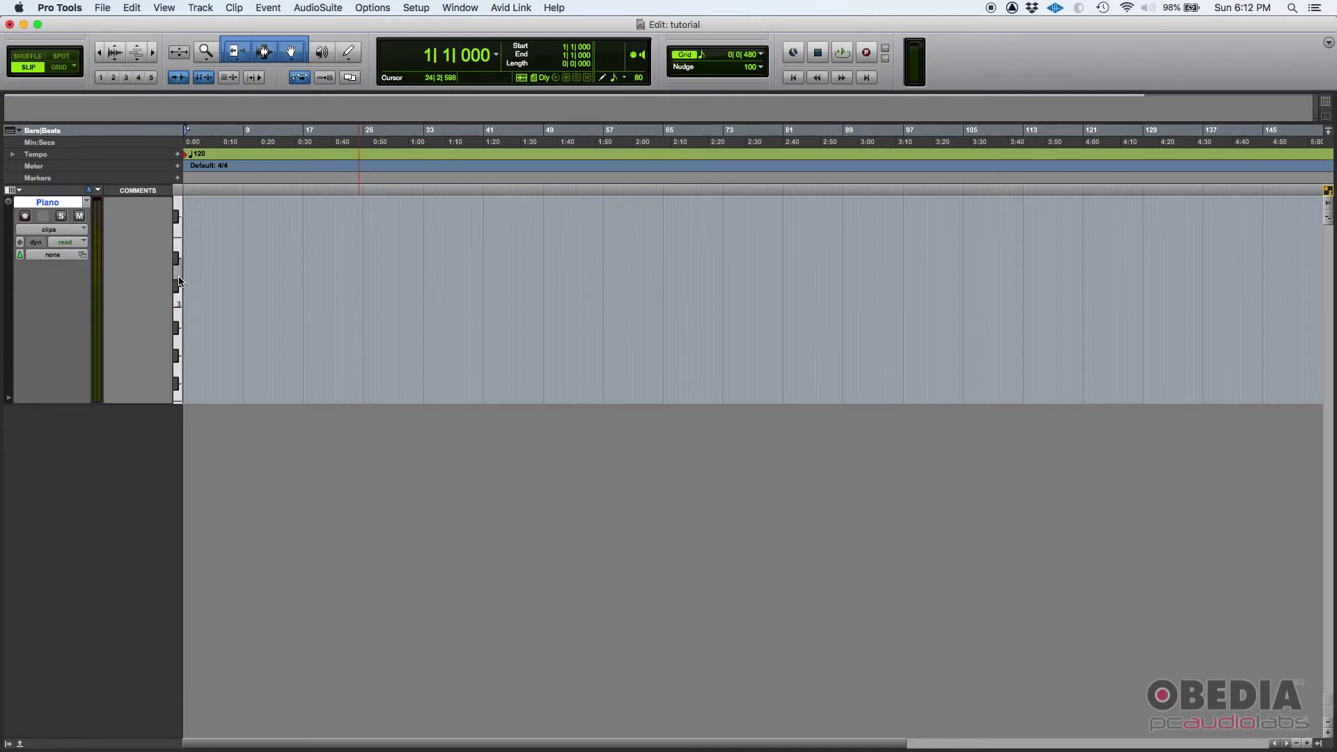
Step: Switch to the Mix window and bring up the Piano strip's insert plug-in menu
{"action": "key", "text": "super+equal"}
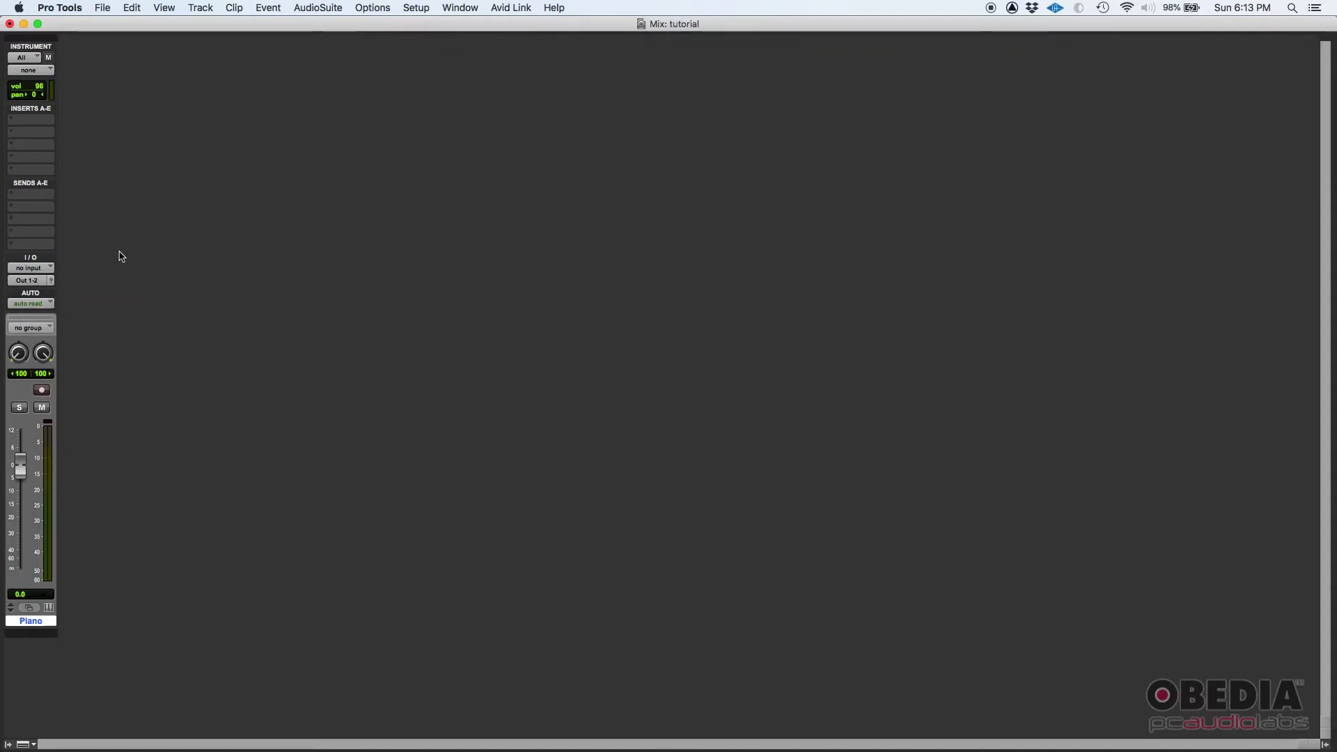
{"action": "left_click", "coordinate": [27, 126]}
Step: Insert Mini Grand (stereo) from the Instrument plug-ins on Piano's first insert
{"action": "mouse_move", "coordinate": [83, 120]}
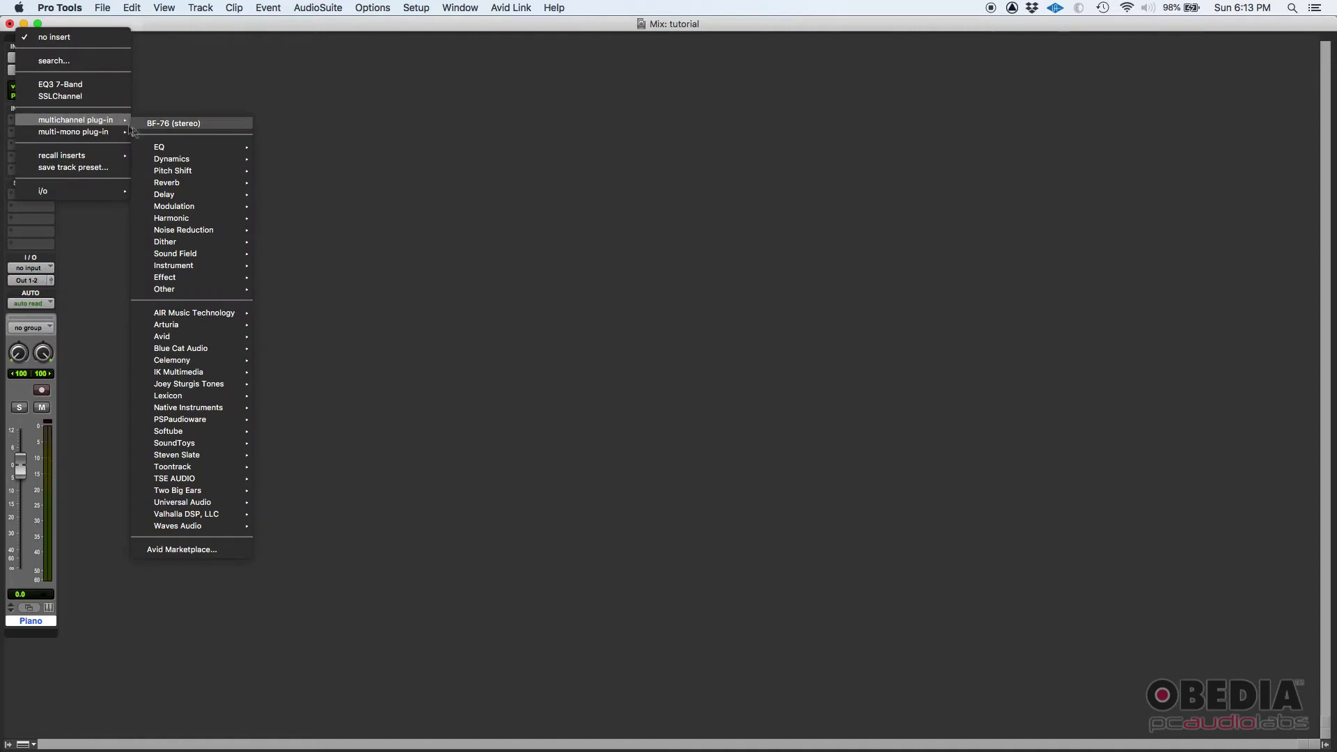
{"action": "mouse_move", "coordinate": [203, 266]}
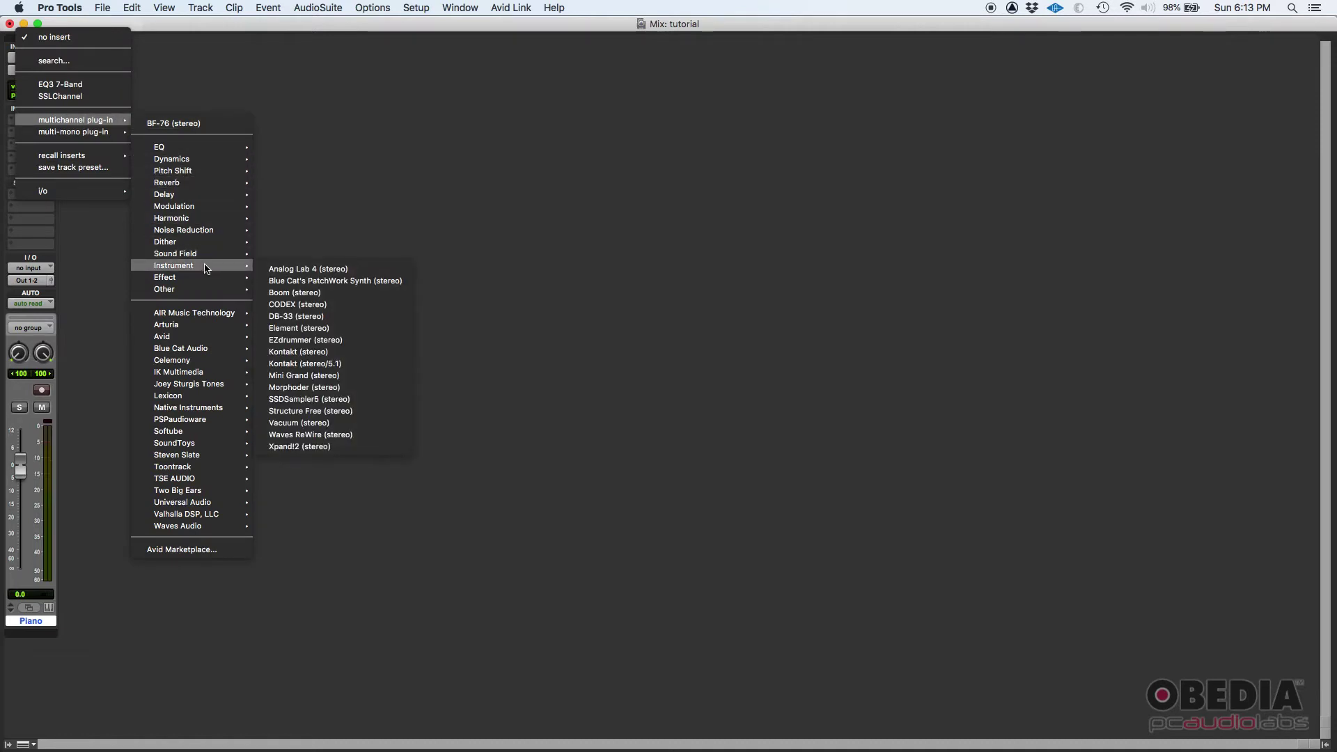
{"action": "left_click", "coordinate": [327, 376]}
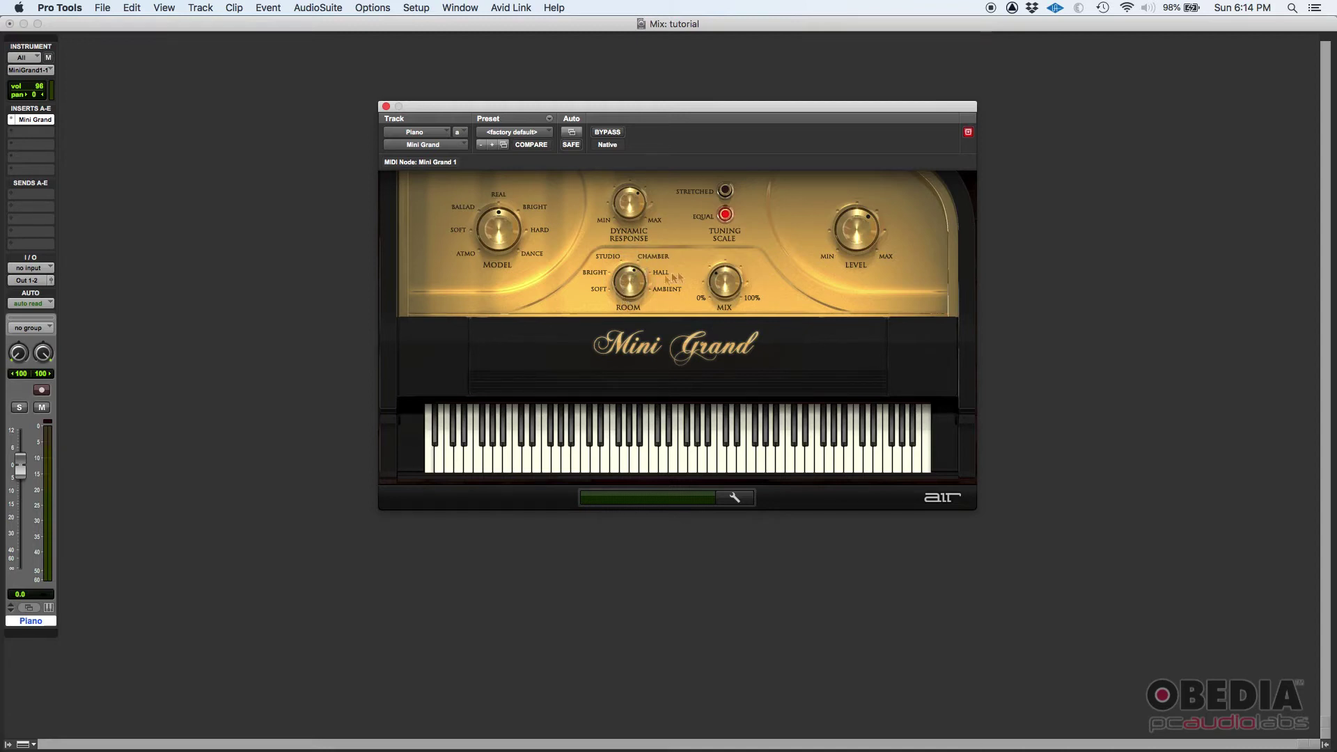
Step: Nudge Mini Grand's room Mix knob so the piano departs from its factory default
{"action": "mouse_move", "coordinate": [720, 281]}
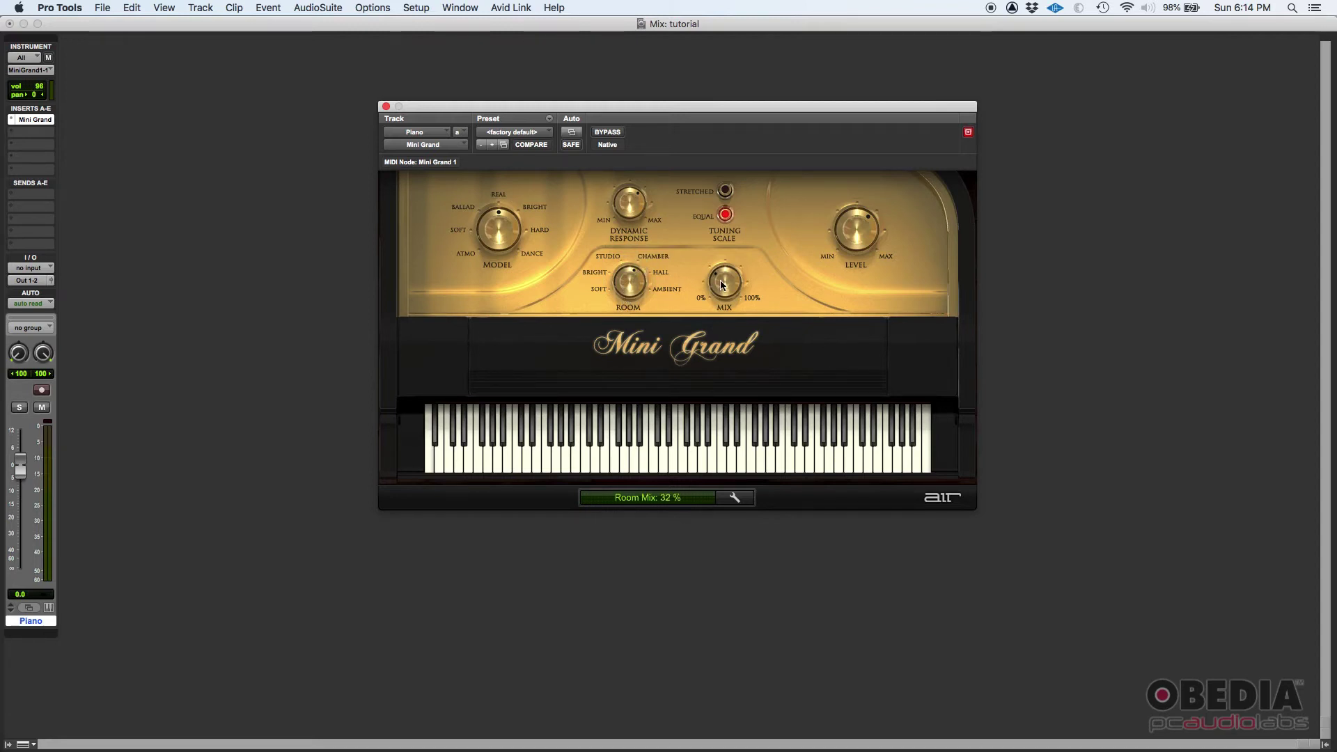
{"action": "left_click_drag", "start_coordinate": [720, 280], "coordinate": [720, 277]}
{"action": "mouse_move", "coordinate": [866, 216]}
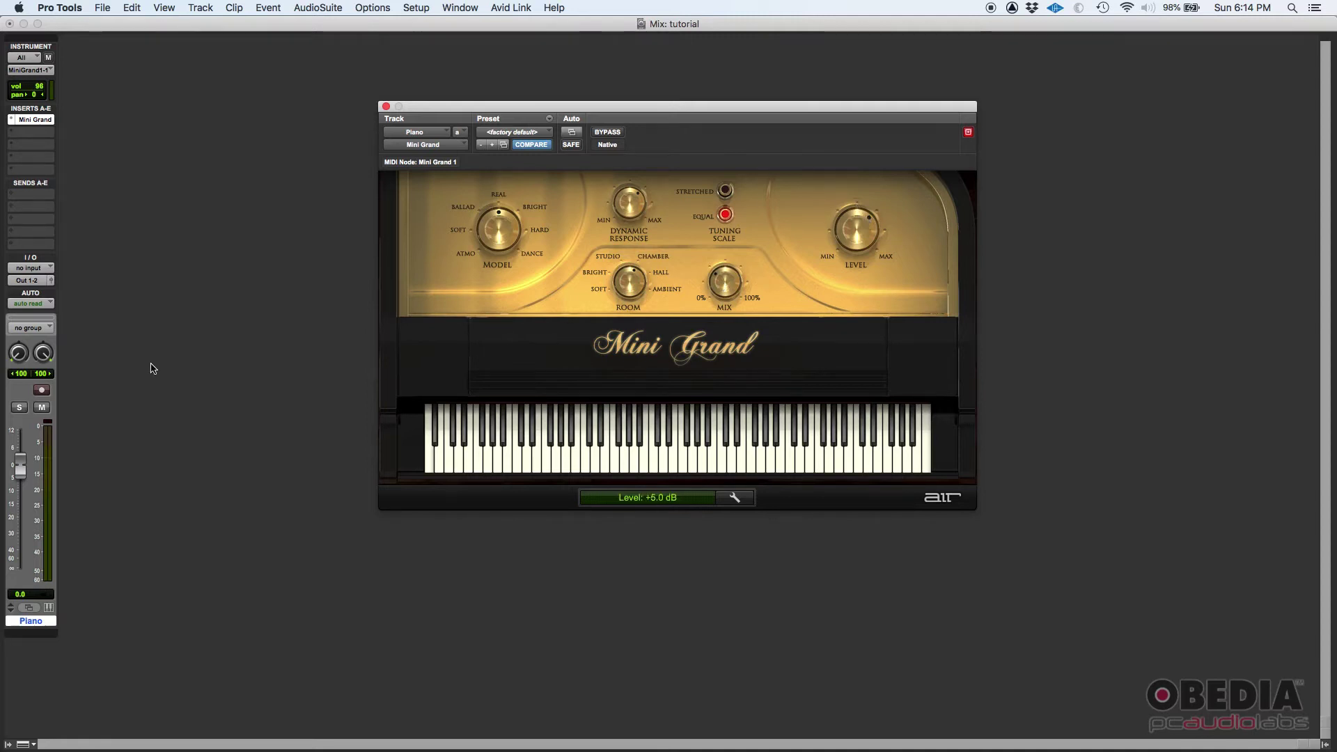
Step: Turn on Record Enable on the Piano channel strip so it lights red
{"action": "left_click", "coordinate": [42, 391]}
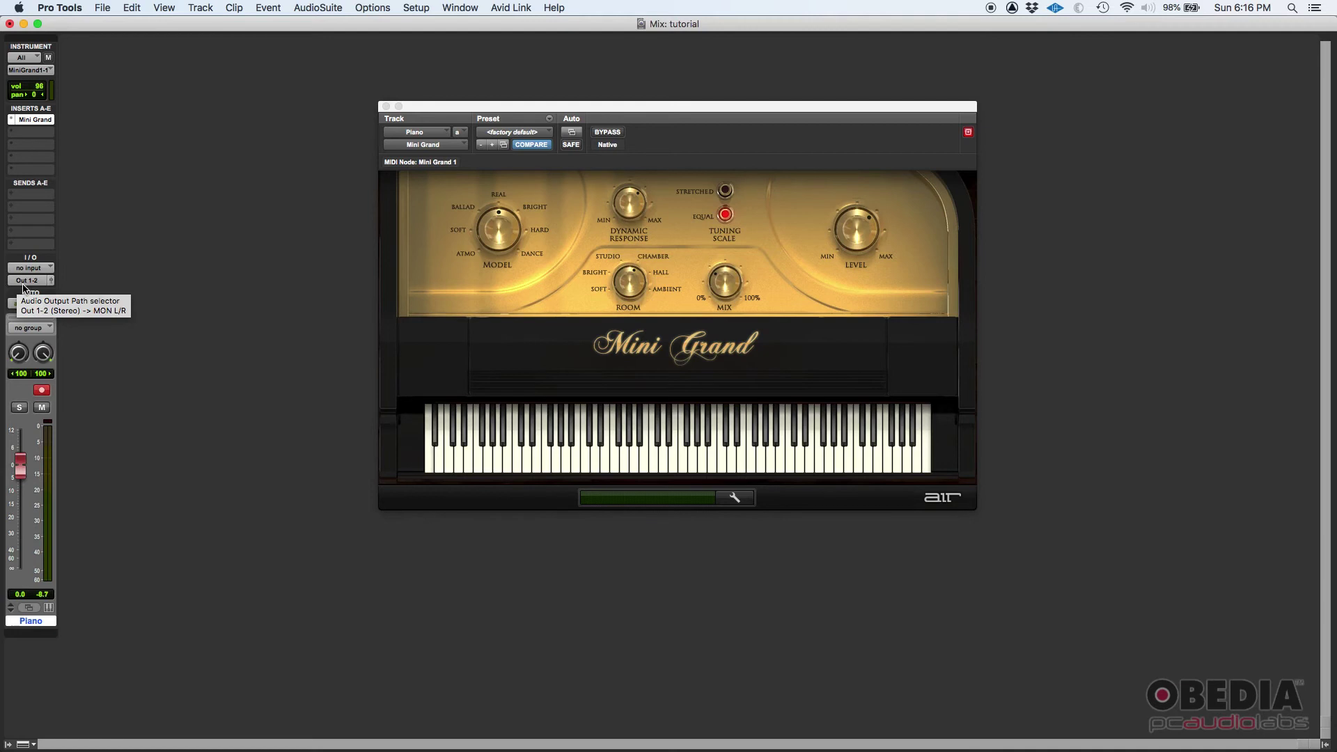
{"action": "left_click", "coordinate": [26, 59]}
{"action": "mouse_move", "coordinate": [51, 92]}
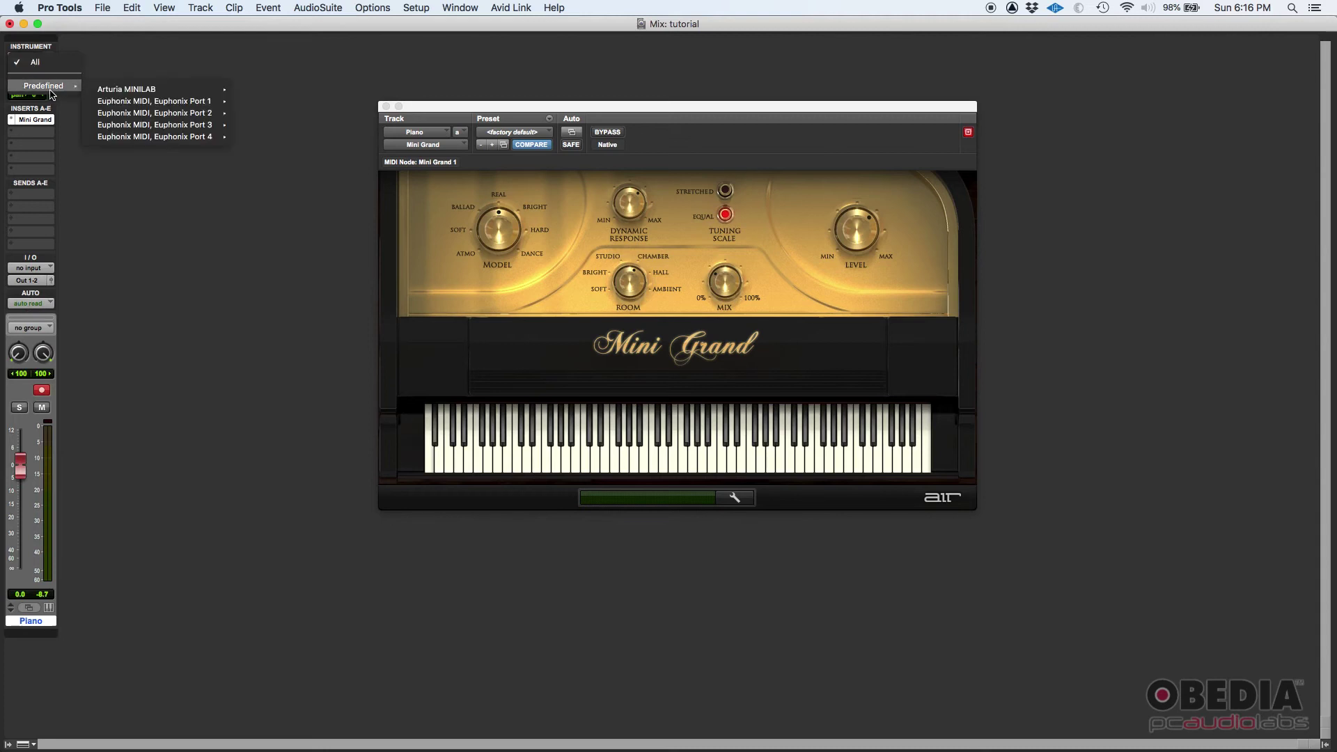
{"action": "mouse_move", "coordinate": [164, 89]}
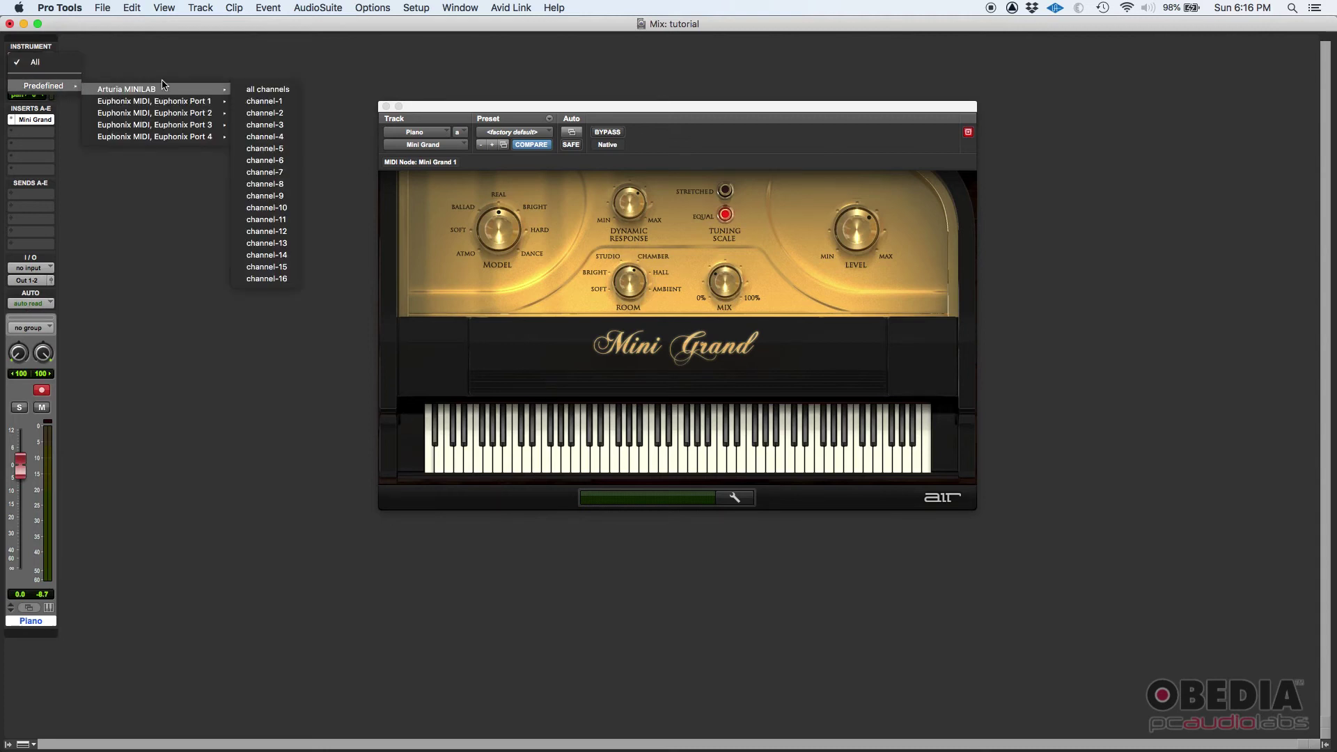
{"action": "left_click", "coordinate": [277, 103]}
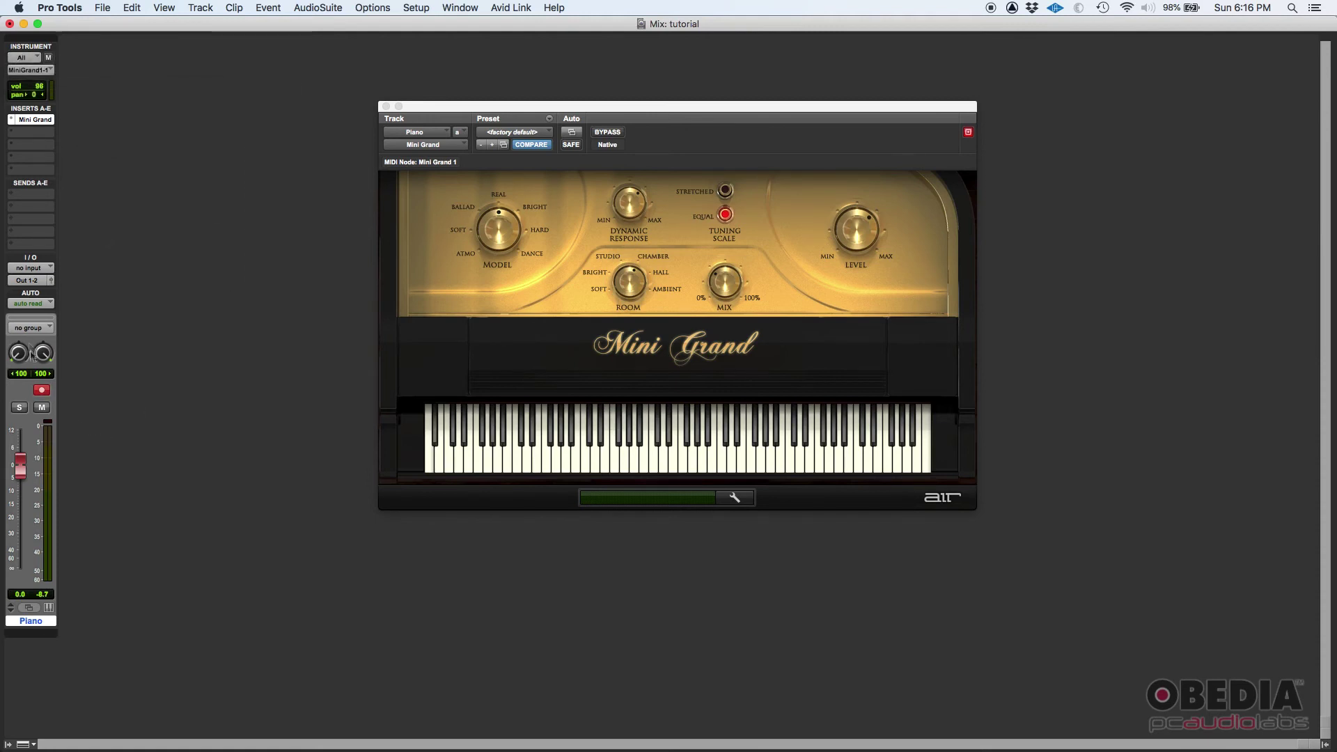
{"action": "left_click", "coordinate": [37, 60]}
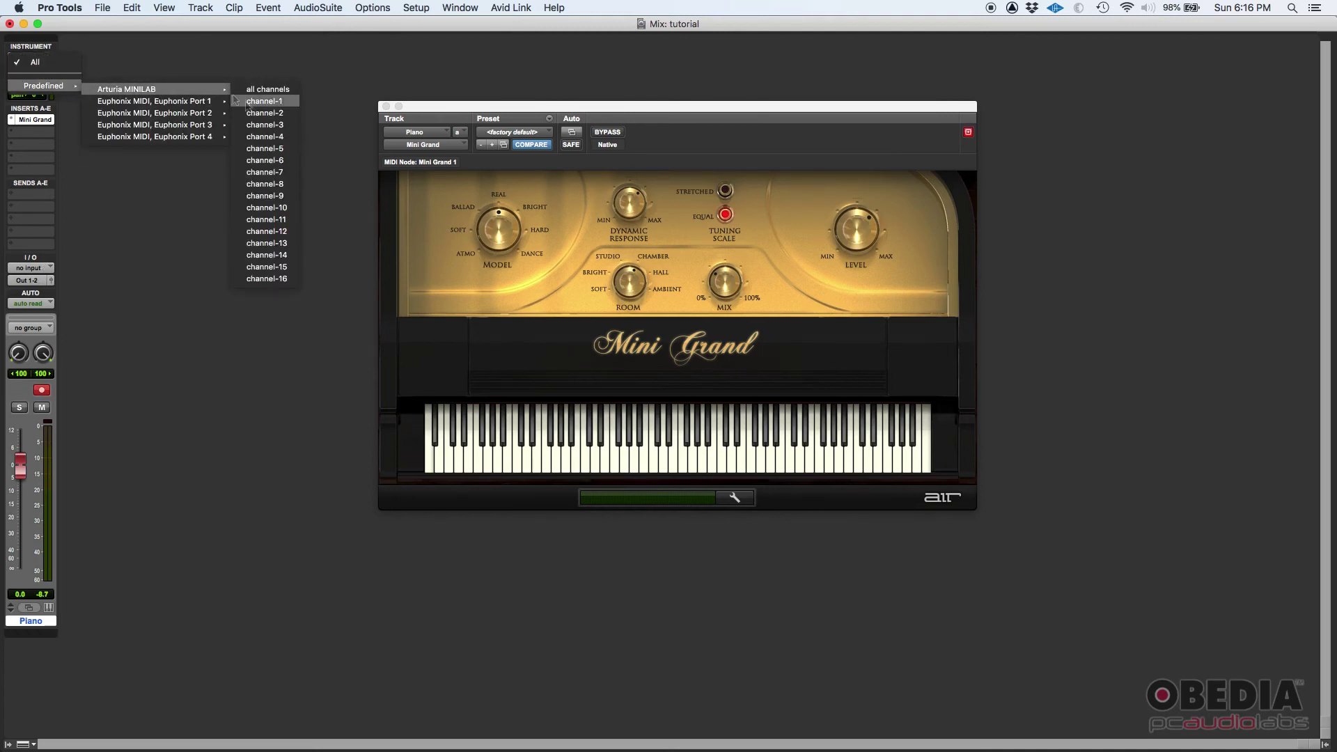
{"action": "left_click", "coordinate": [250, 105]}
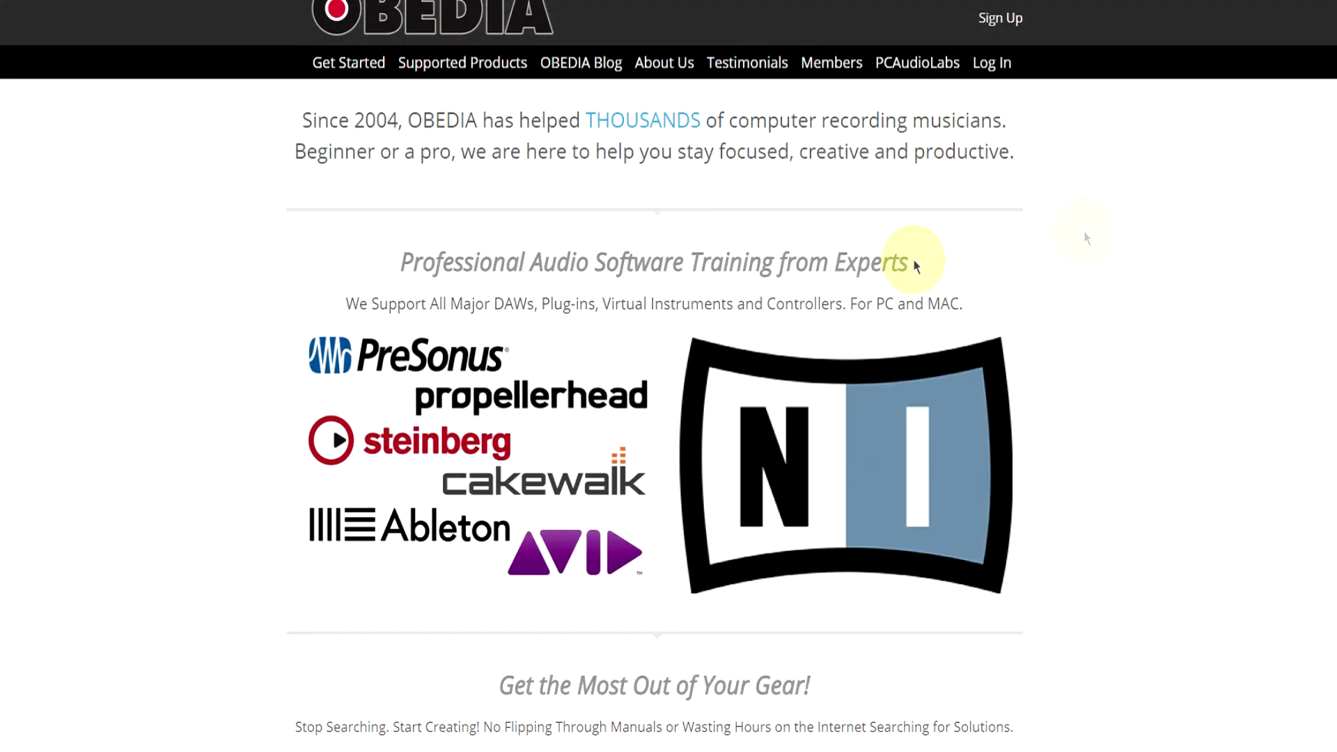
Step: Scroll past Rates and Services and choose SIGN UP NOW for the Get Started form
{"action": "scroll", "coordinate": [913, 257], "scroll_direction": "down", "scroll_amount": 15}
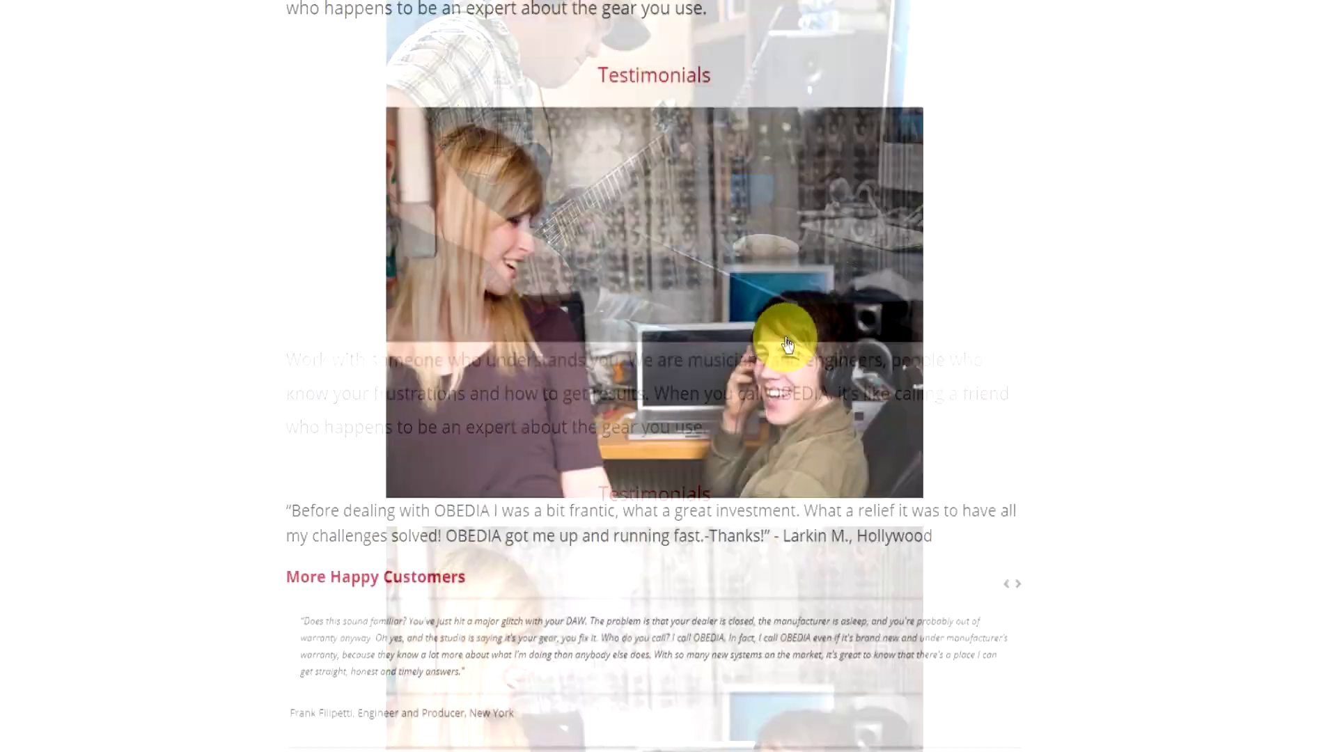
{"action": "scroll", "coordinate": [782, 337], "scroll_direction": "down", "scroll_amount": 12}
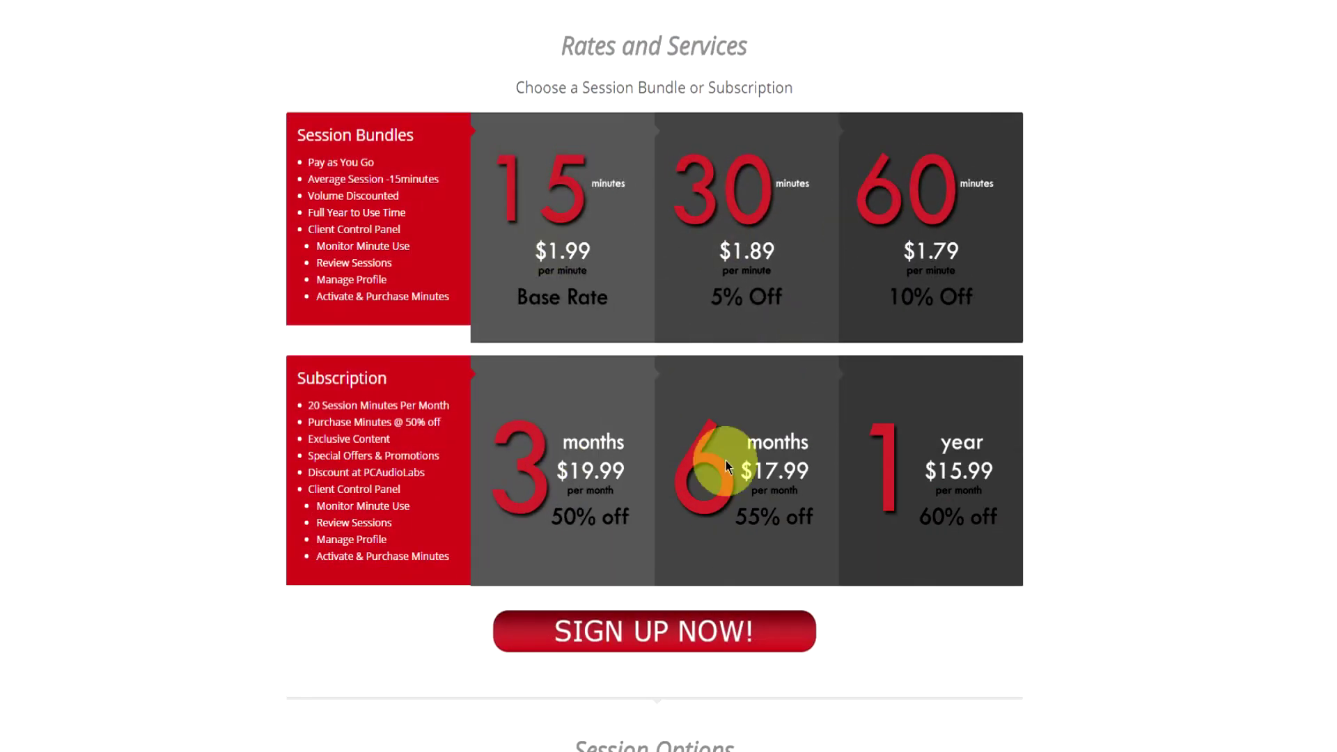
{"action": "scroll", "coordinate": [874, 475], "scroll_direction": "down", "scroll_amount": 3}
{"action": "left_click", "coordinate": [725, 480]}
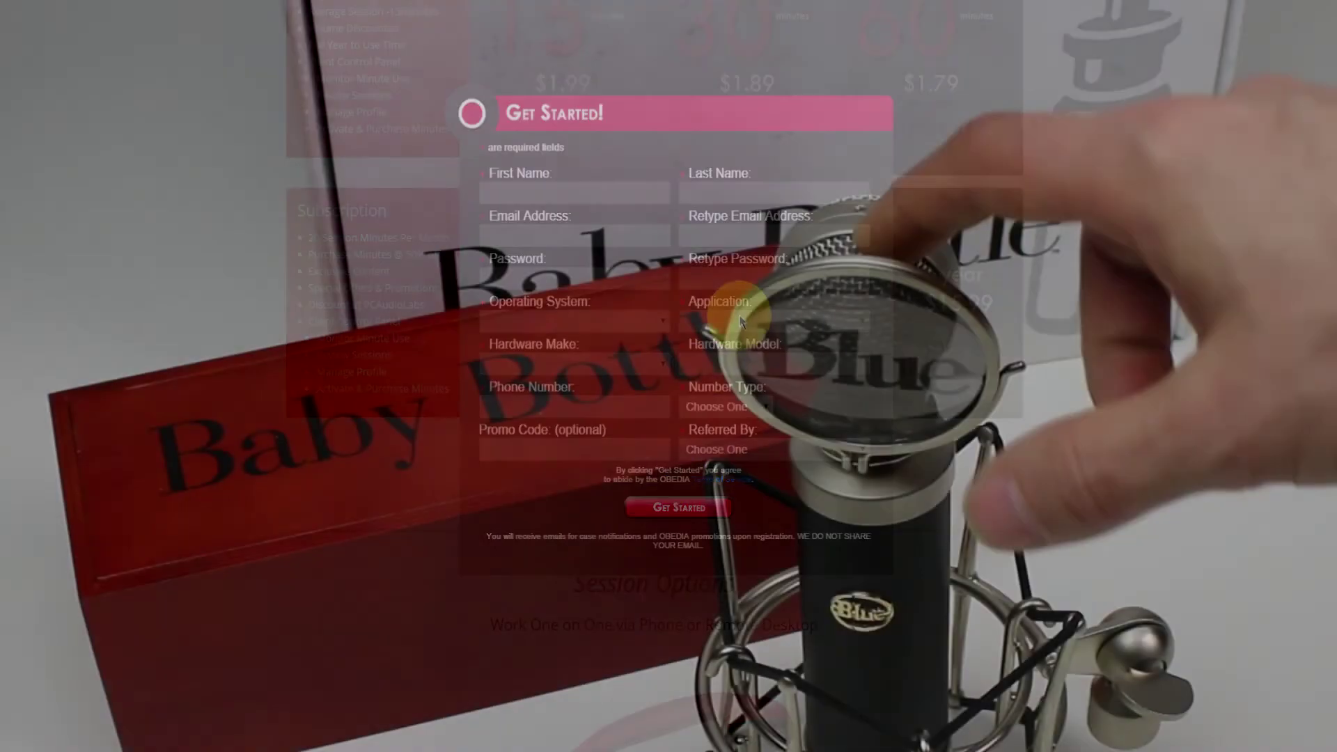